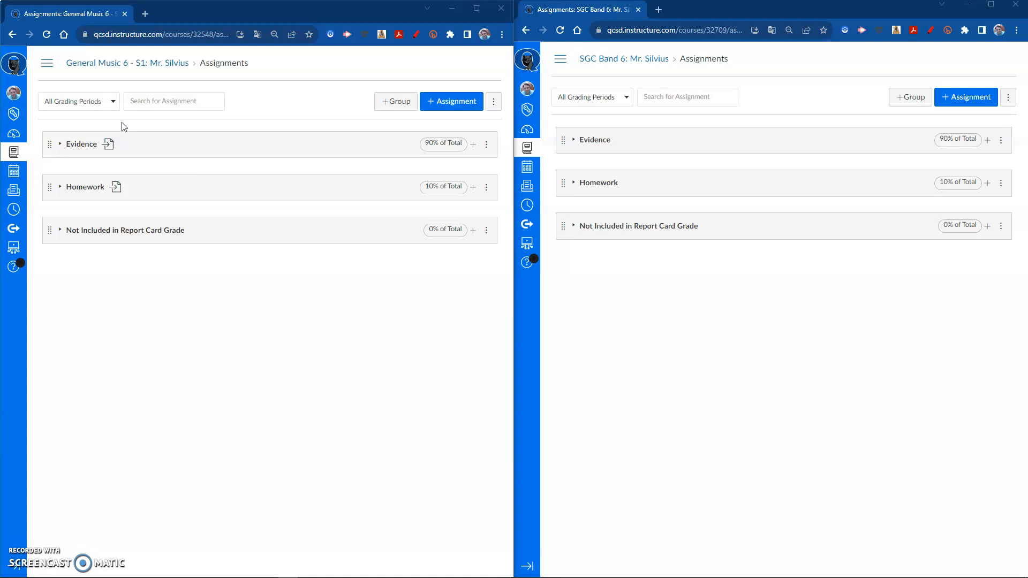
Check the Evidence group's import marker in General Music 6 and the assignments' sync status in SGC Band 6's Evidence group
{"action": "mouse_move", "coordinate": [110, 147]}
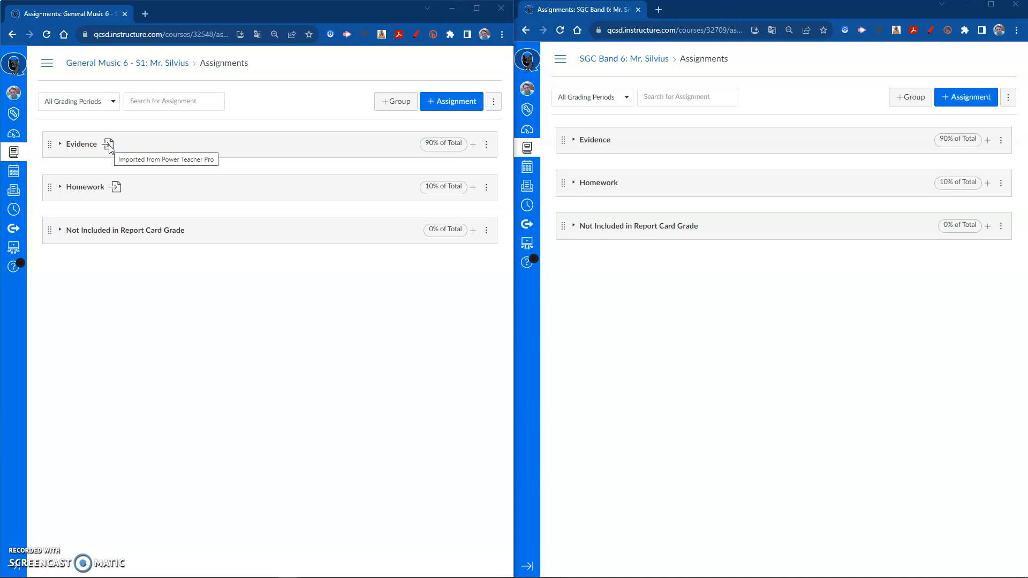
{"action": "left_click", "coordinate": [76, 148]}
{"action": "left_click", "coordinate": [76, 146]}
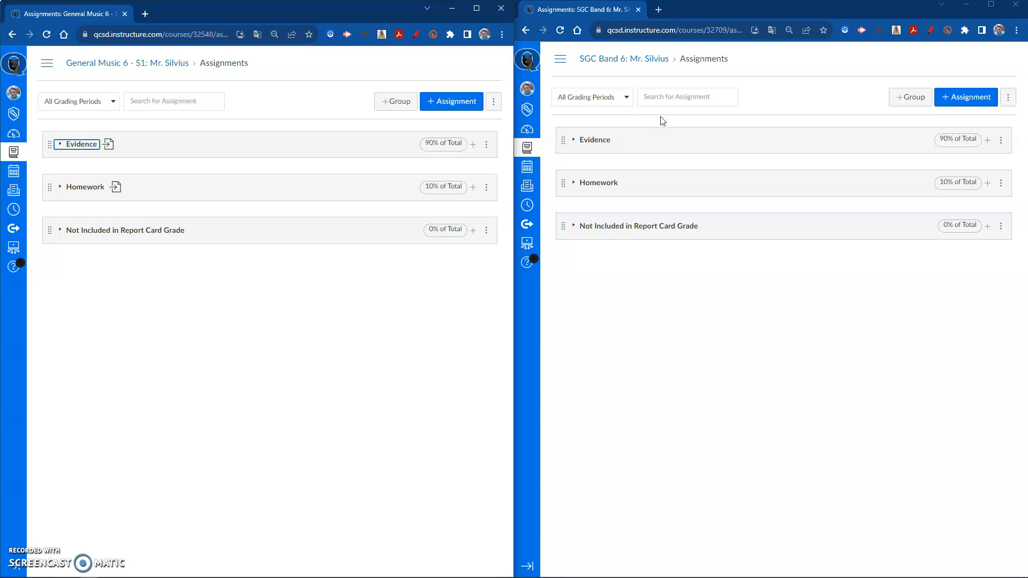
{"action": "left_click", "coordinate": [593, 141]}
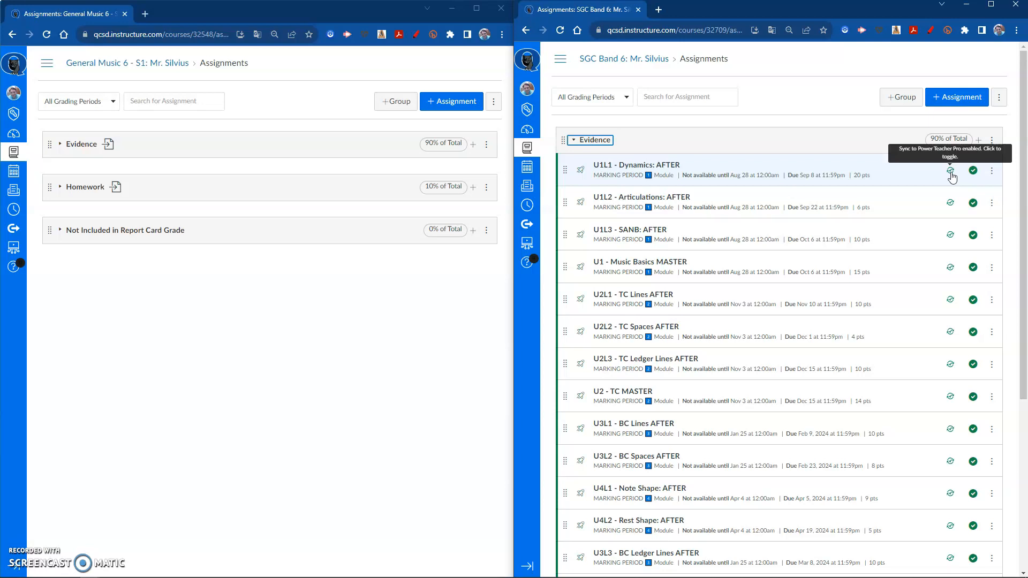
{"action": "left_click", "coordinate": [605, 142]}
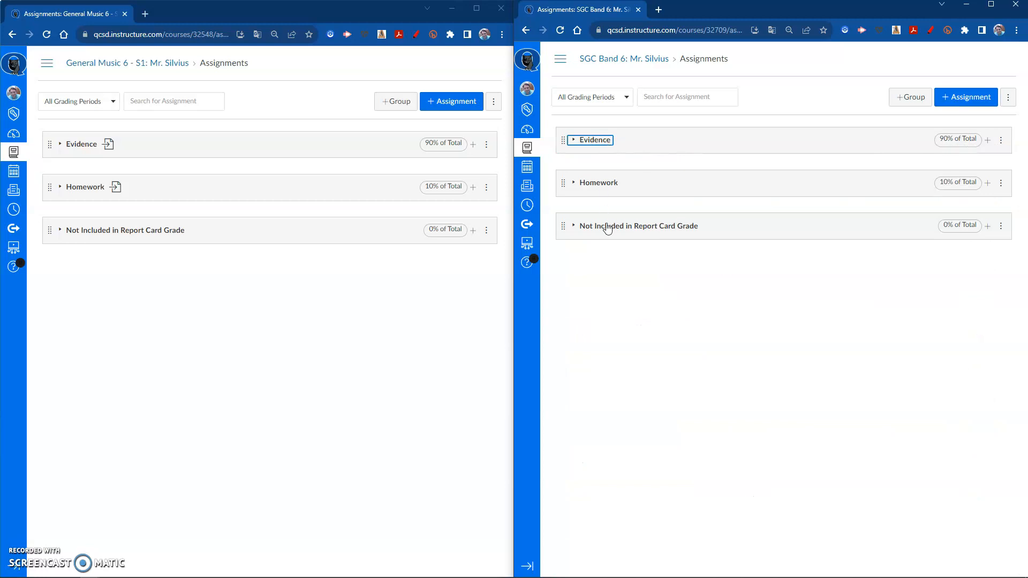
{"action": "left_click", "coordinate": [820, 118]}
Open Sync SIS Categories for the SGC Band 6 course and expand the Evidence group to review its sections
{"action": "left_click", "coordinate": [1008, 98]}
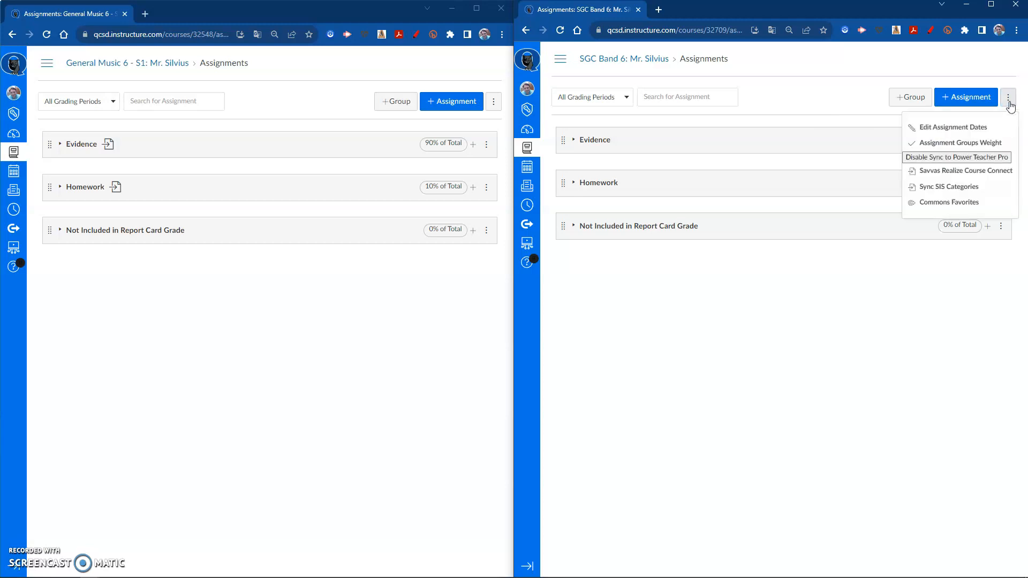
{"action": "left_click", "coordinate": [975, 188]}
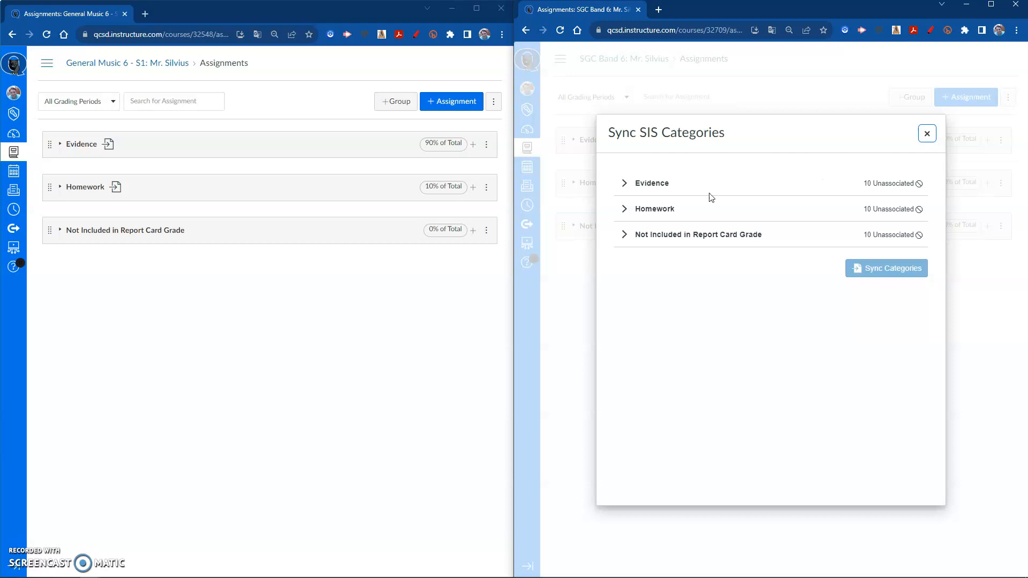
{"action": "left_click", "coordinate": [624, 183]}
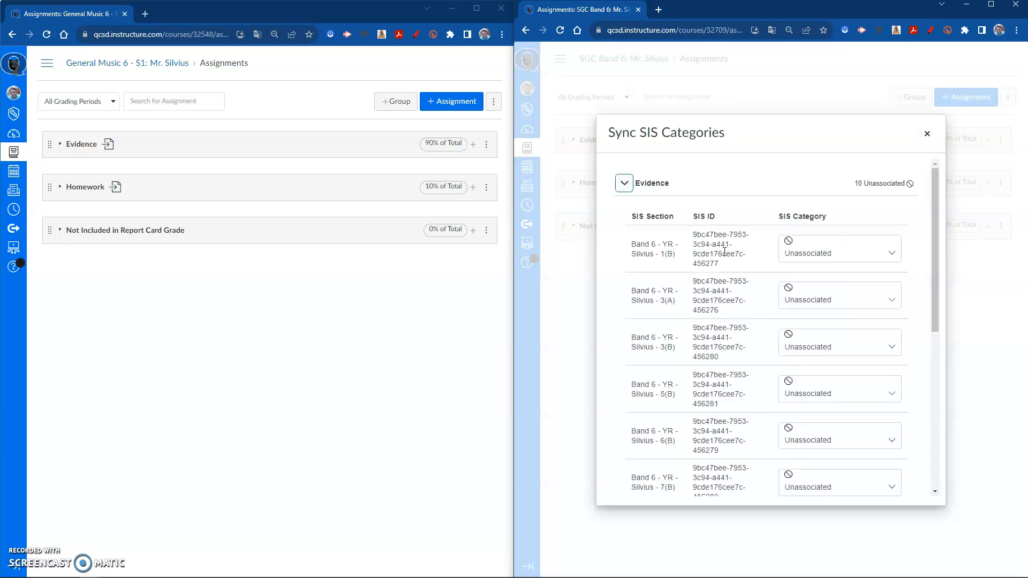
{"action": "scroll", "coordinate": [707, 248], "scroll_direction": "down", "scroll_amount": 4}
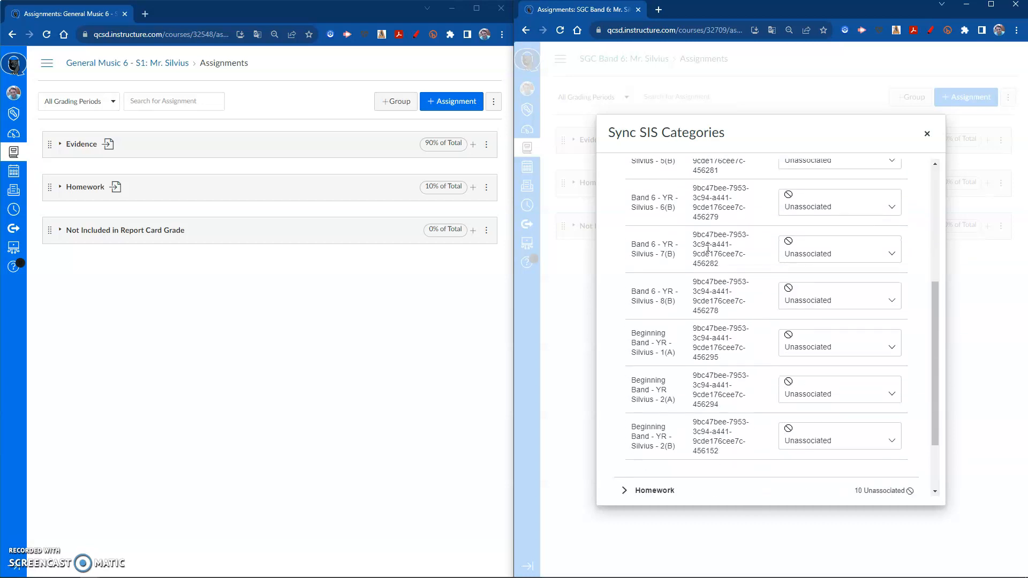
{"action": "scroll", "coordinate": [708, 247], "scroll_direction": "up", "scroll_amount": 3}
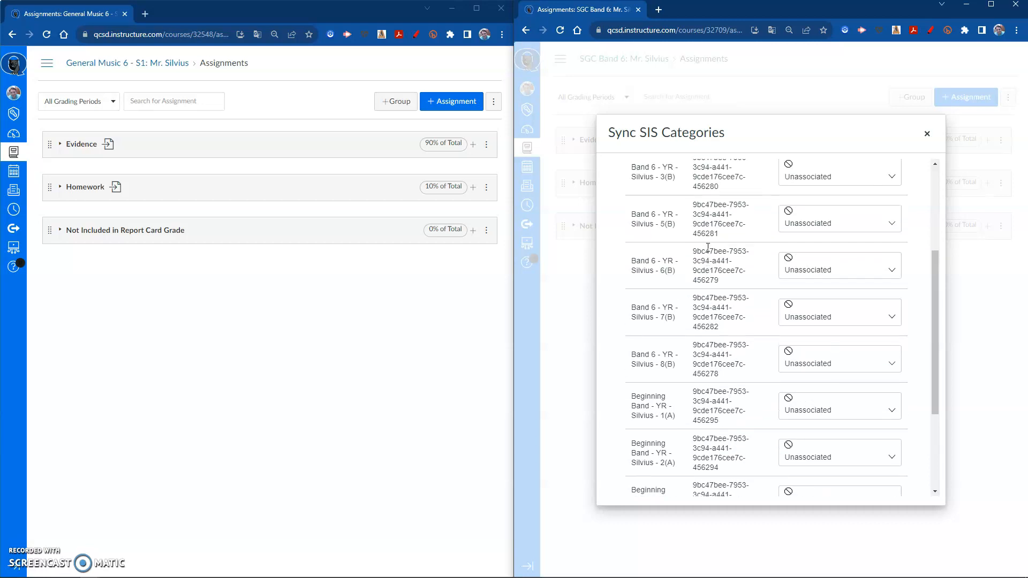
{"action": "scroll", "coordinate": [707, 248], "scroll_direction": "up", "scroll_amount": 1}
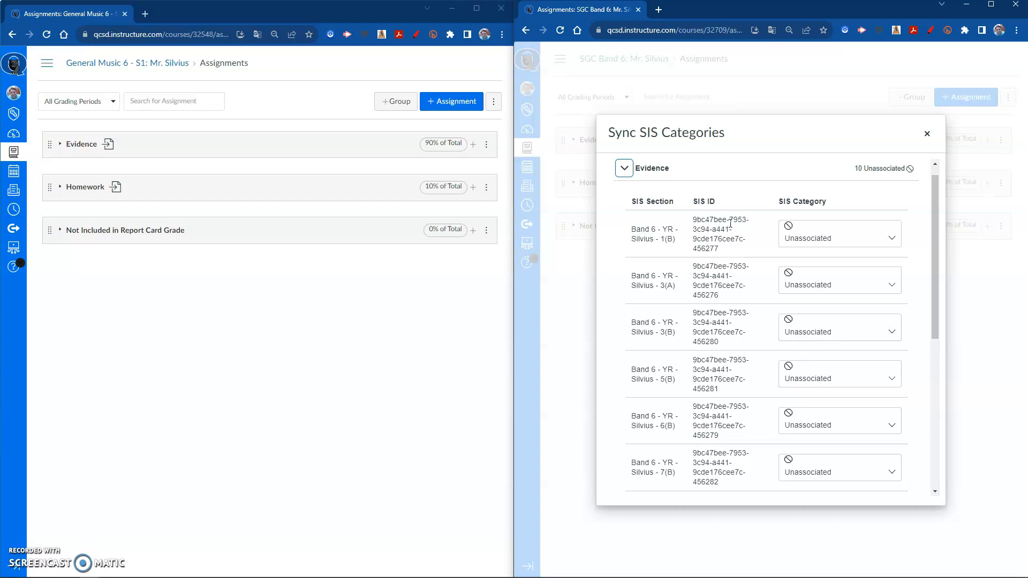
In the Evidence group, set the SIS category to Evidence for Band 6 sections 1(B), 3(A), 3(B) and 5(B)
{"action": "left_click", "coordinate": [851, 236]}
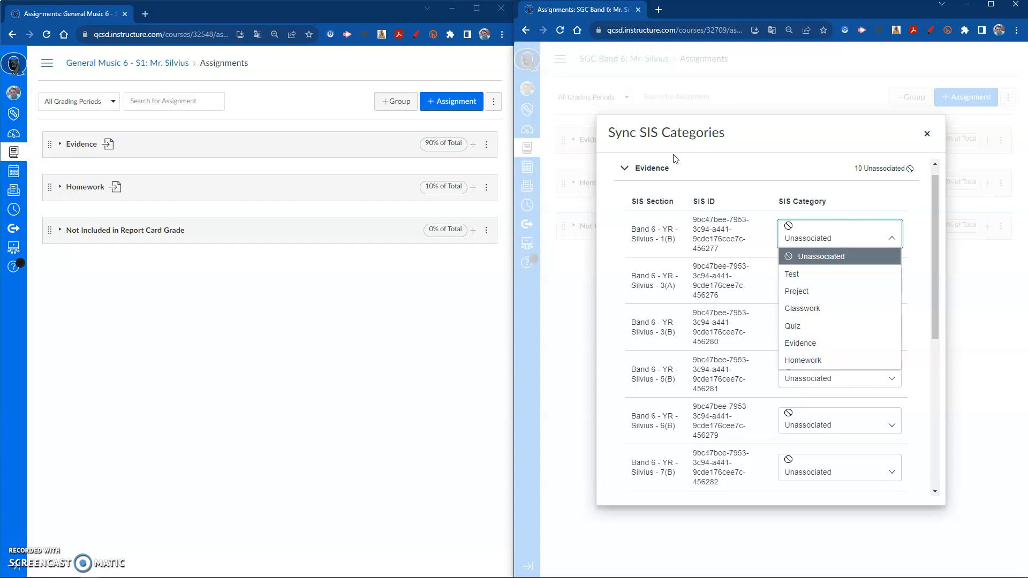
{"action": "left_click", "coordinate": [823, 343]}
{"action": "left_click", "coordinate": [828, 280]}
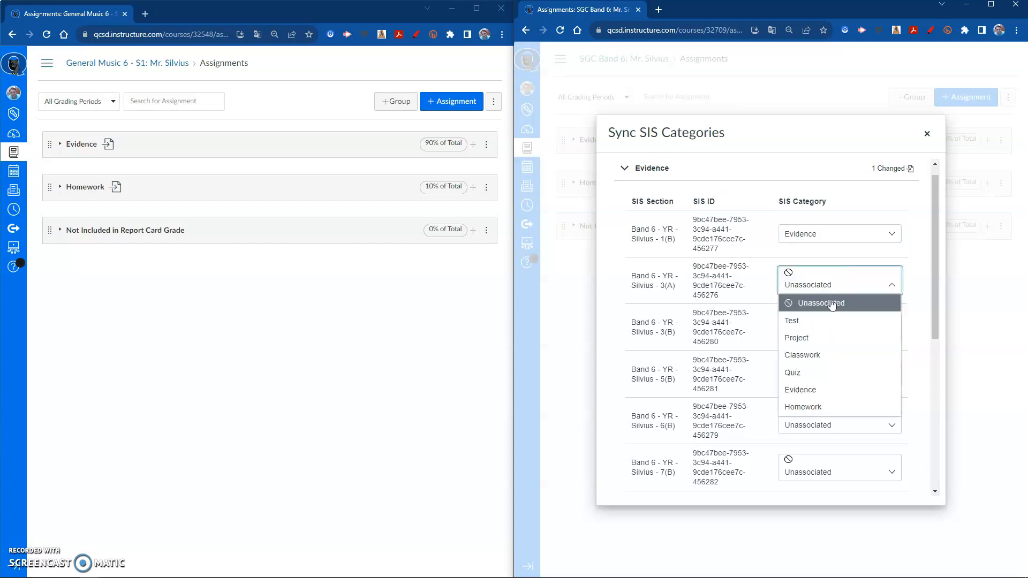
{"action": "left_click", "coordinate": [824, 390]}
{"action": "left_click", "coordinate": [833, 329]}
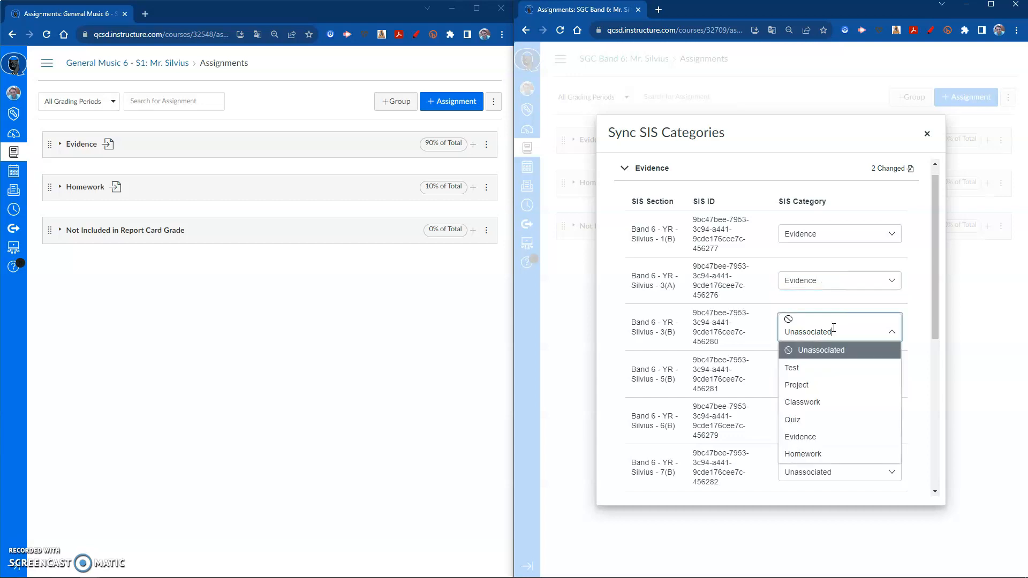
{"action": "left_click", "coordinate": [827, 436]}
{"action": "left_click", "coordinate": [837, 381]}
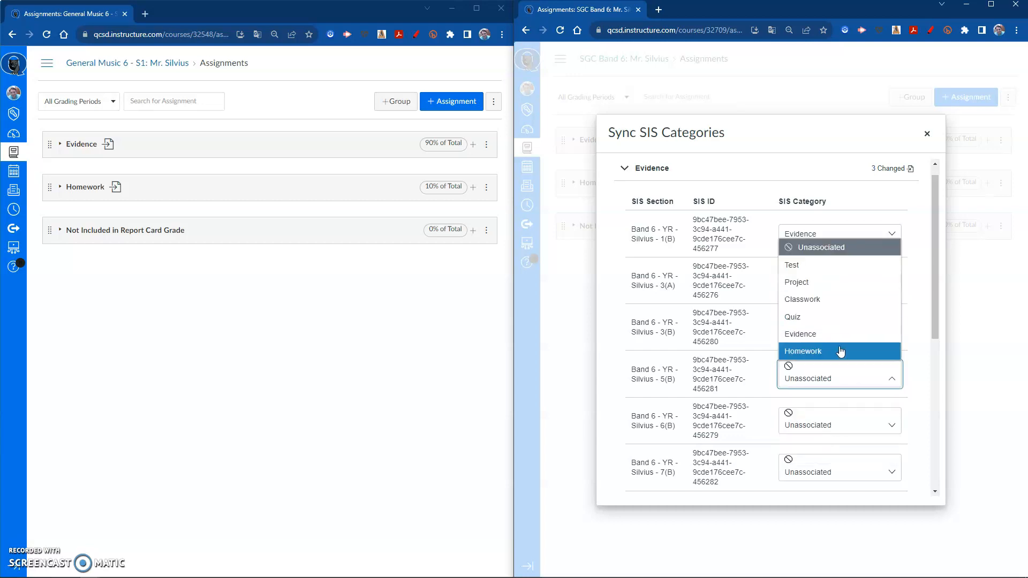
{"action": "left_click", "coordinate": [816, 337]}
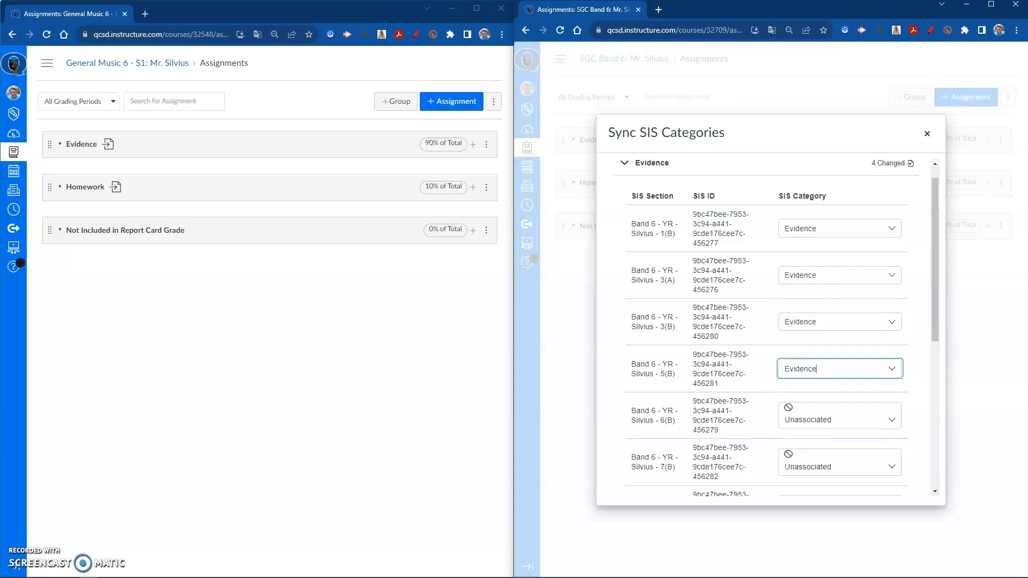
Set the SIS category to Evidence for Band 6 sections 6(B), 7(B) and 8(B) in the Evidence group
{"action": "scroll", "coordinate": [771, 381], "scroll_direction": "down", "scroll_amount": 3}
{"action": "left_click", "coordinate": [824, 268]}
{"action": "left_click", "coordinate": [862, 368]}
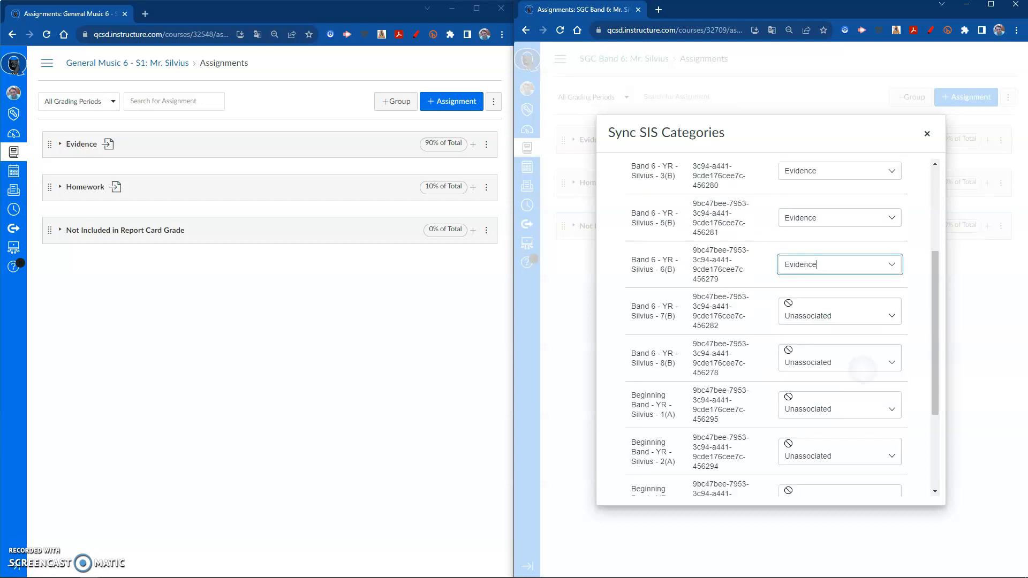
{"action": "left_click", "coordinate": [830, 315]}
{"action": "left_click", "coordinate": [800, 420]}
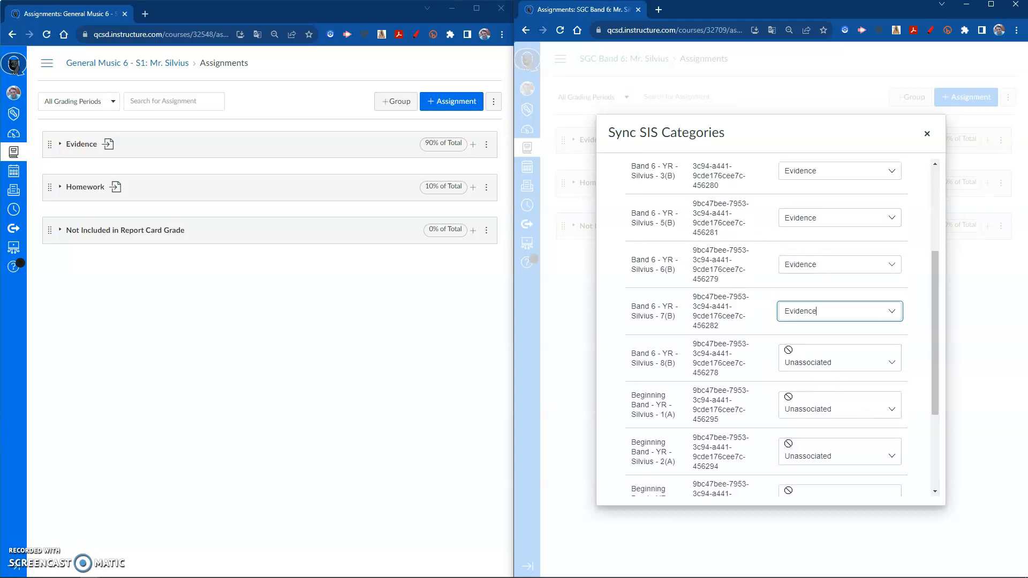
{"action": "left_click", "coordinate": [830, 364]}
{"action": "left_click", "coordinate": [800, 467]}
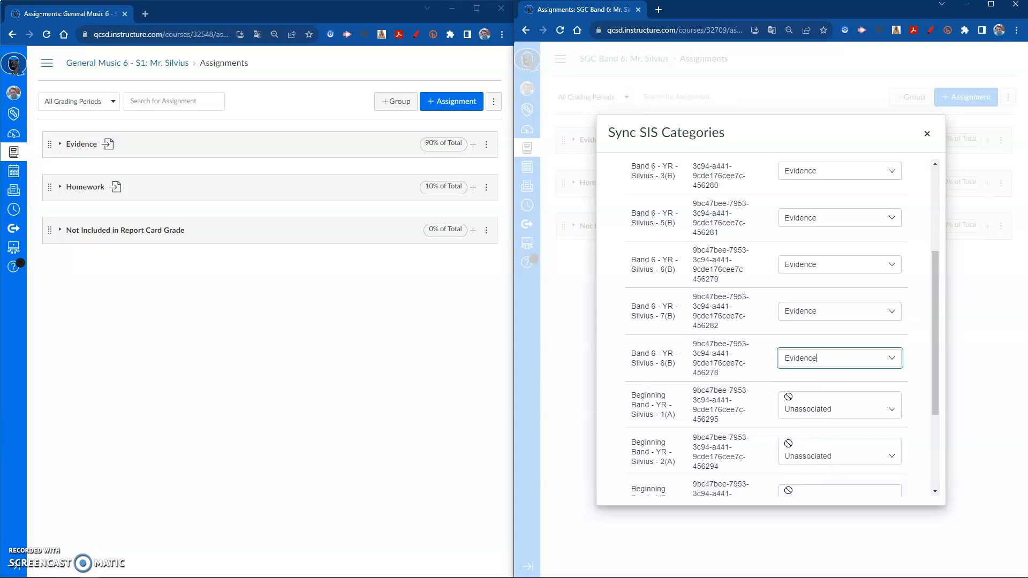
Set the SIS category to Evidence for Beginning Band sections 1(A), 2(A) and 2(B), and collapse the Evidence group
{"action": "scroll", "coordinate": [776, 326], "scroll_direction": "down", "scroll_amount": 3}
{"action": "left_click", "coordinate": [831, 261]}
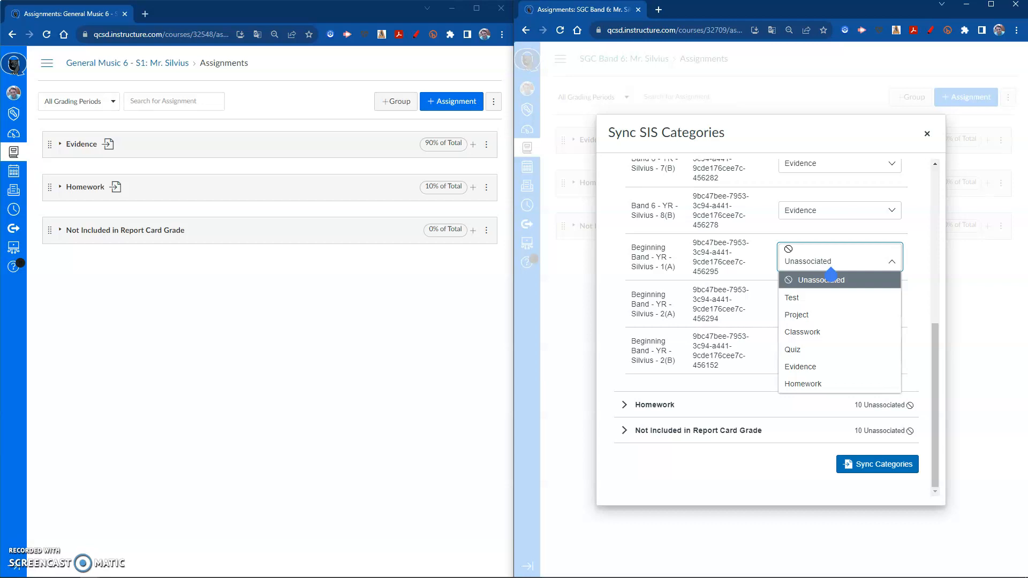
{"action": "left_click", "coordinate": [800, 367]}
{"action": "left_click", "coordinate": [831, 313]}
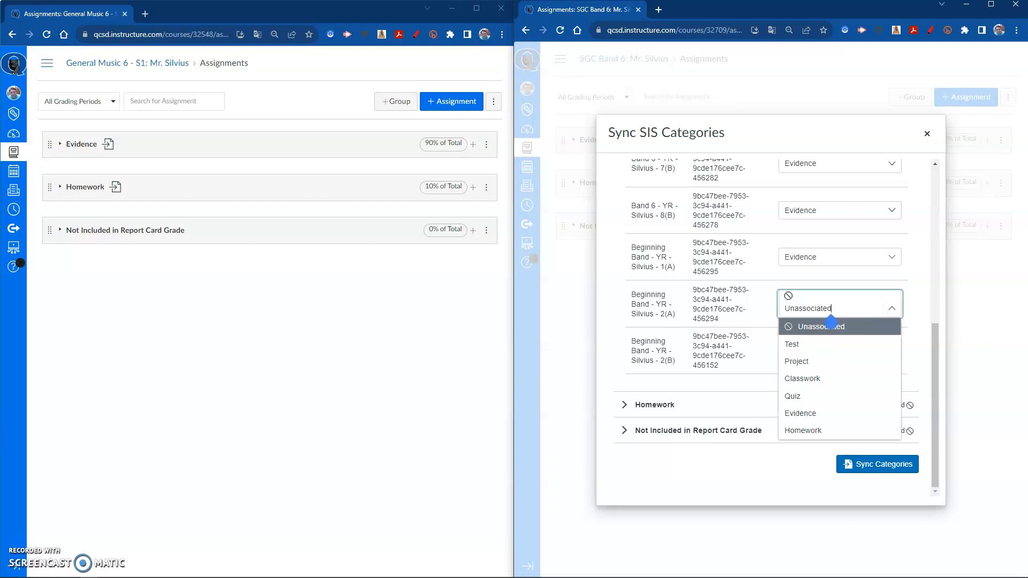
{"action": "left_click", "coordinate": [800, 413]}
{"action": "left_click", "coordinate": [830, 360]}
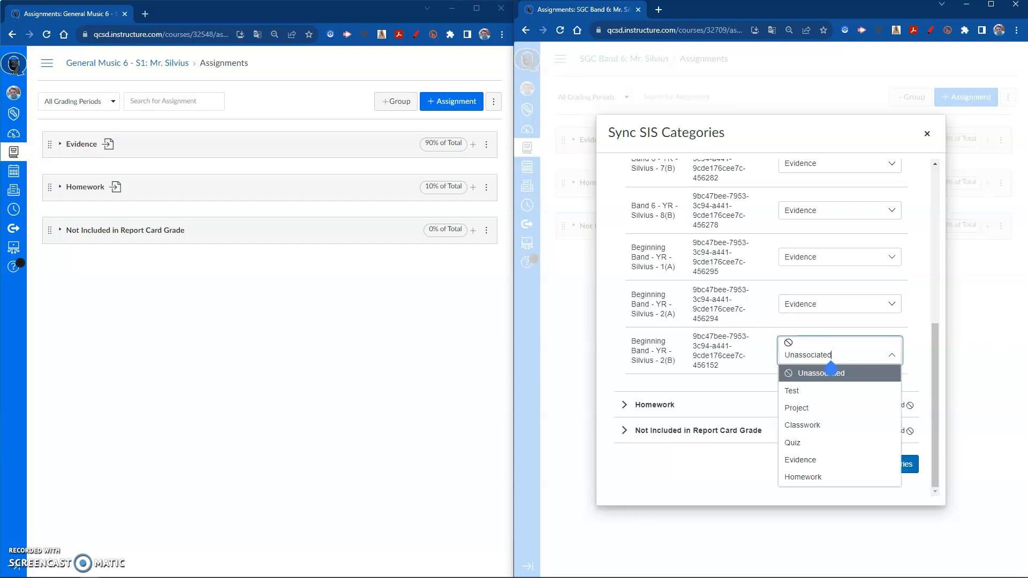
{"action": "left_click", "coordinate": [800, 460]}
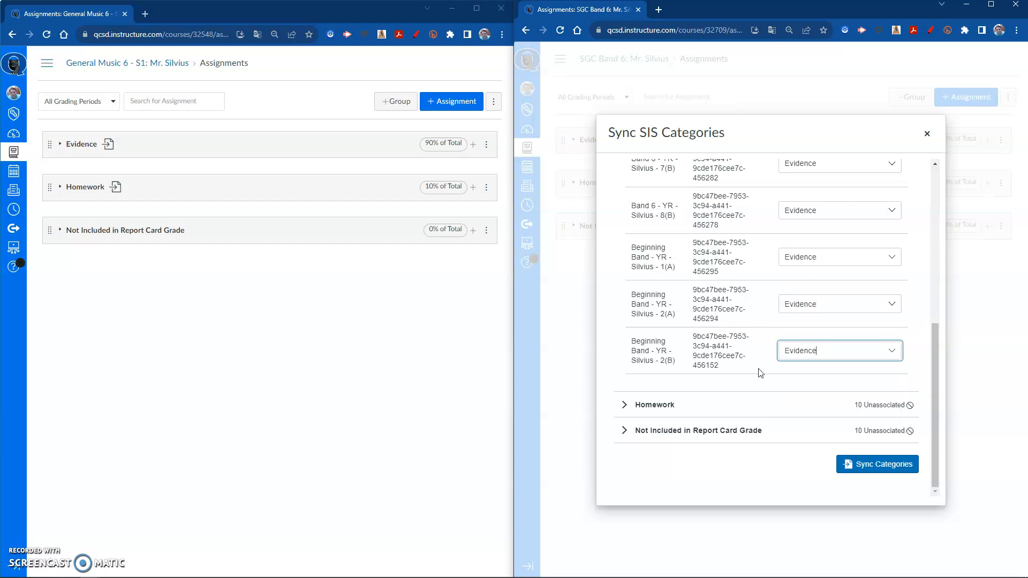
{"action": "left_click", "coordinate": [621, 310]}
{"action": "scroll", "coordinate": [623, 314], "scroll_direction": "up", "scroll_amount": 6}
{"action": "left_click", "coordinate": [624, 183]}
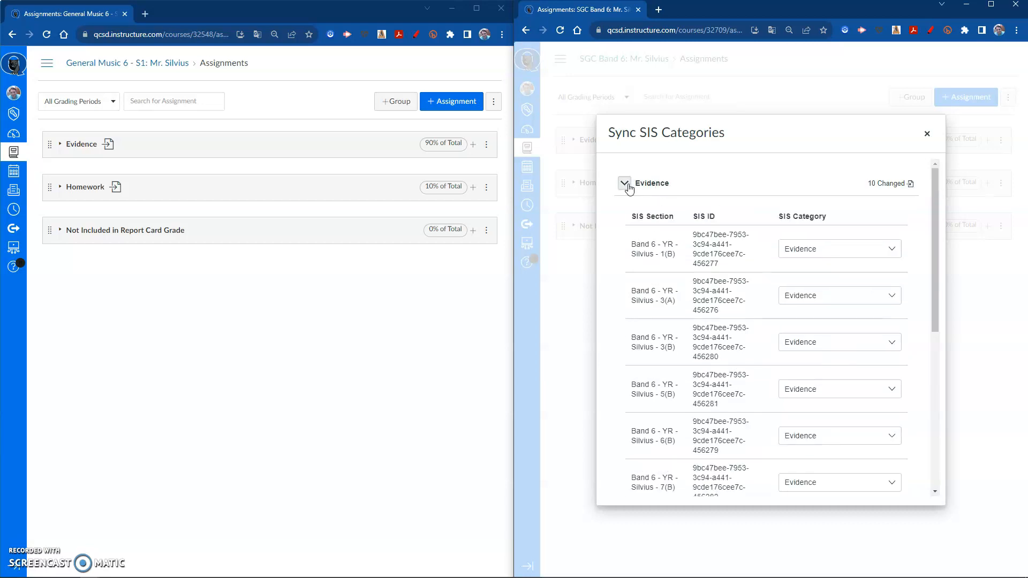
In the Homework group, set the SIS category to Homework for Band 6 sections 1(B), 3(A), 3(B) and 5(B)
{"action": "left_click", "coordinate": [624, 209]}
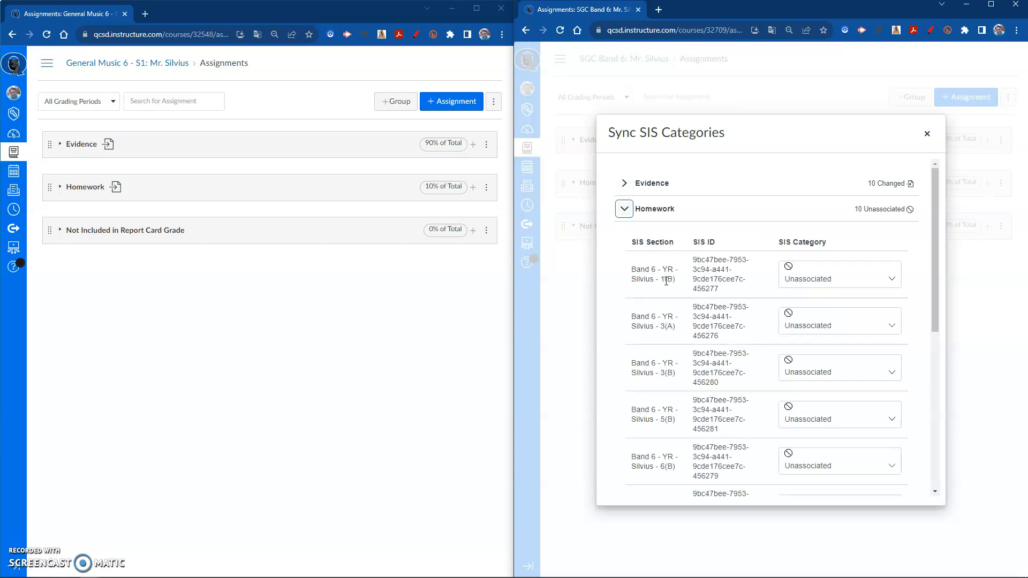
{"action": "left_click", "coordinate": [830, 283]}
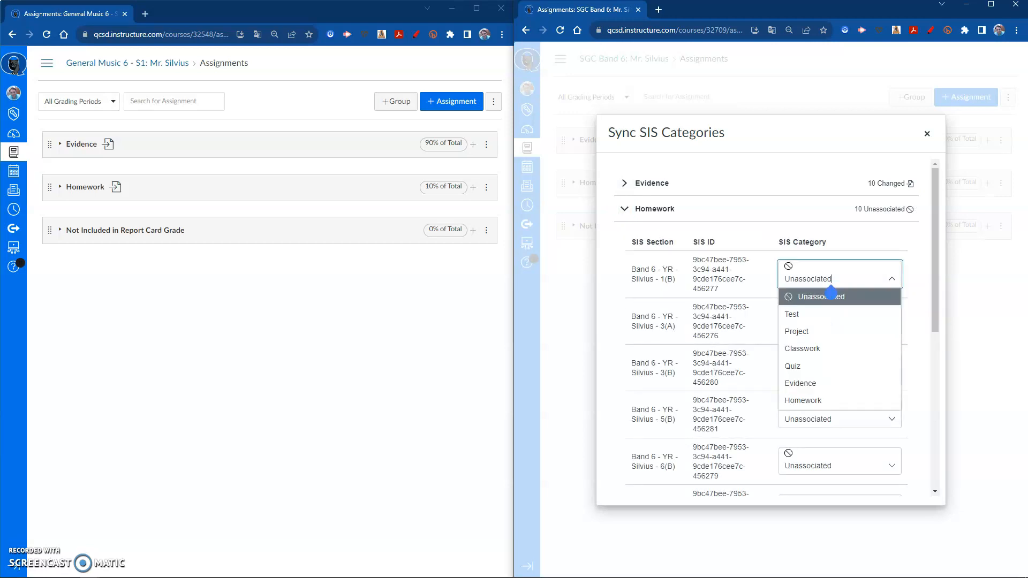
{"action": "left_click", "coordinate": [813, 401]}
{"action": "left_click", "coordinate": [831, 328]}
{"action": "left_click", "coordinate": [813, 448]}
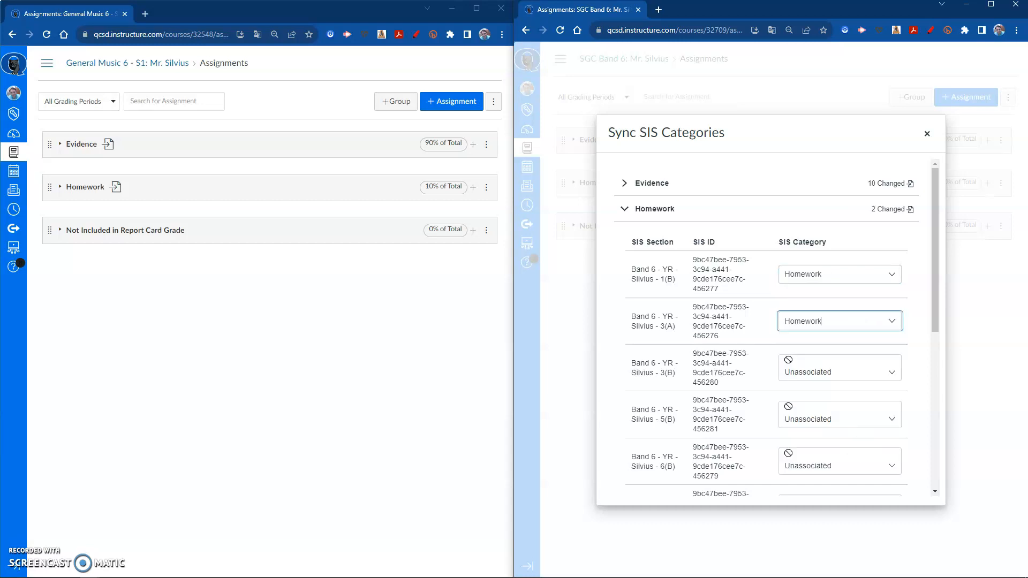
{"action": "left_click", "coordinate": [831, 374]}
{"action": "left_click", "coordinate": [814, 345]}
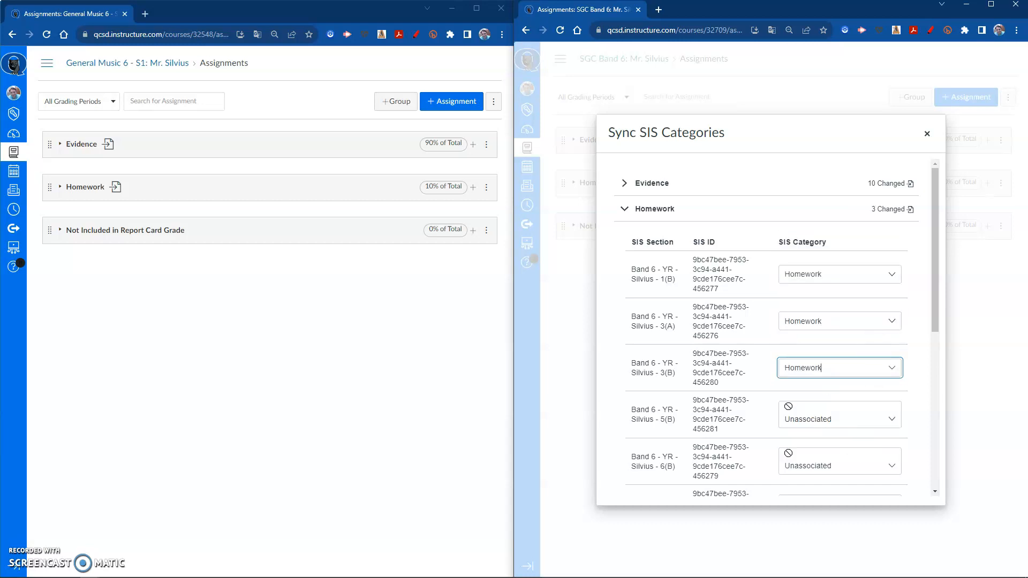
{"action": "left_click", "coordinate": [831, 422]}
{"action": "left_click", "coordinate": [808, 391]}
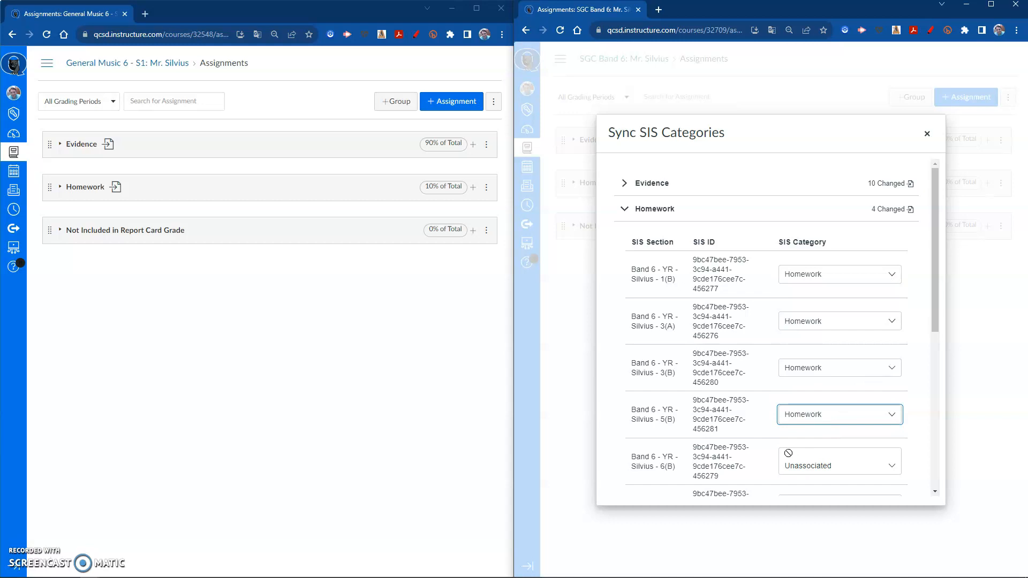
Set the SIS category to Homework for Band 6 sections 6(B), 7(B) and 8(B) in the Homework group
{"action": "scroll", "coordinate": [831, 321], "scroll_direction": "down", "scroll_amount": 3}
{"action": "left_click", "coordinate": [831, 289]}
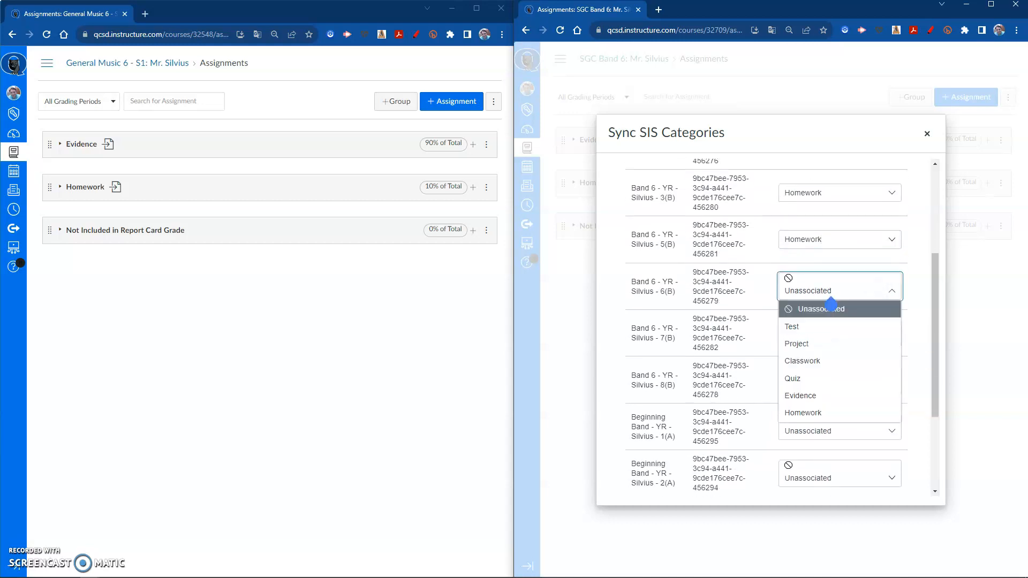
{"action": "left_click", "coordinate": [802, 413]}
{"action": "left_click", "coordinate": [830, 346]}
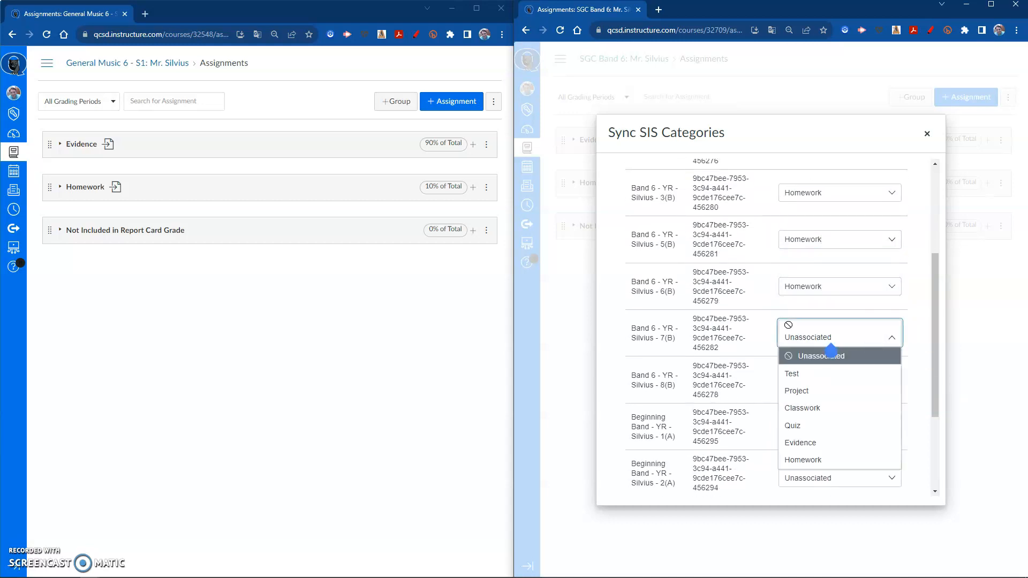
{"action": "left_click", "coordinate": [802, 460]}
{"action": "left_click", "coordinate": [831, 393]}
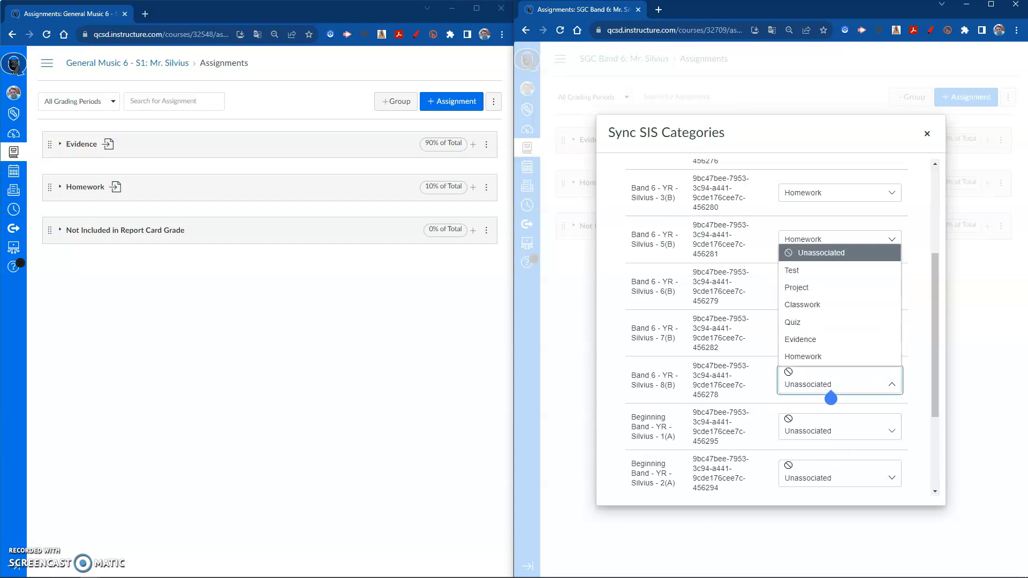
{"action": "left_click", "coordinate": [819, 356]}
Set the SIS category to Homework for Beginning Band sections 1(A), 2(A) and 2(B) in the Homework group
{"action": "left_click", "coordinate": [830, 445]}
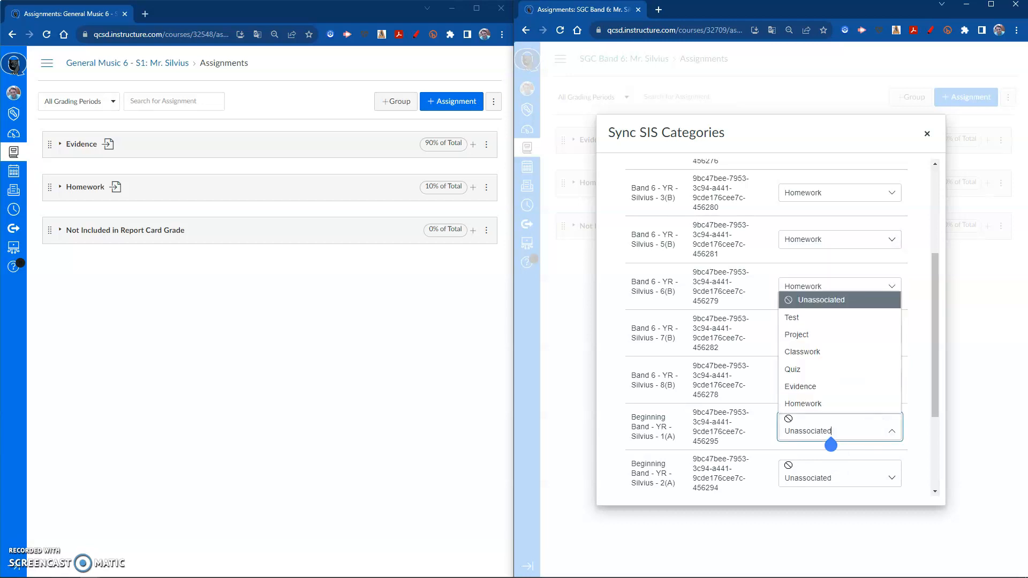
{"action": "left_click", "coordinate": [802, 403]}
{"action": "scroll", "coordinate": [802, 403], "scroll_direction": "down", "scroll_amount": 3}
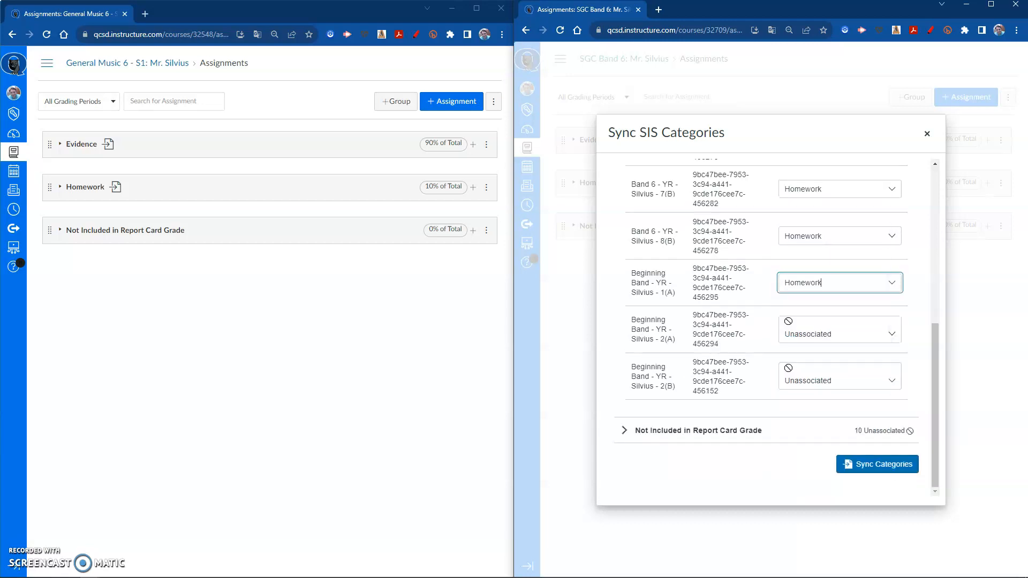
{"action": "left_click", "coordinate": [830, 337]}
{"action": "left_click", "coordinate": [802, 456]}
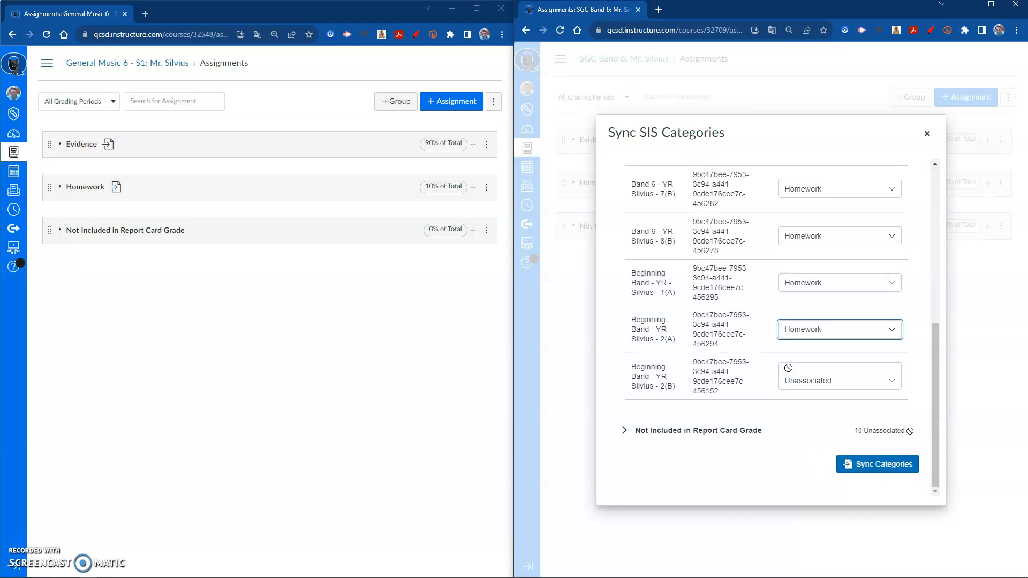
{"action": "left_click", "coordinate": [830, 388]}
{"action": "left_click", "coordinate": [870, 353]}
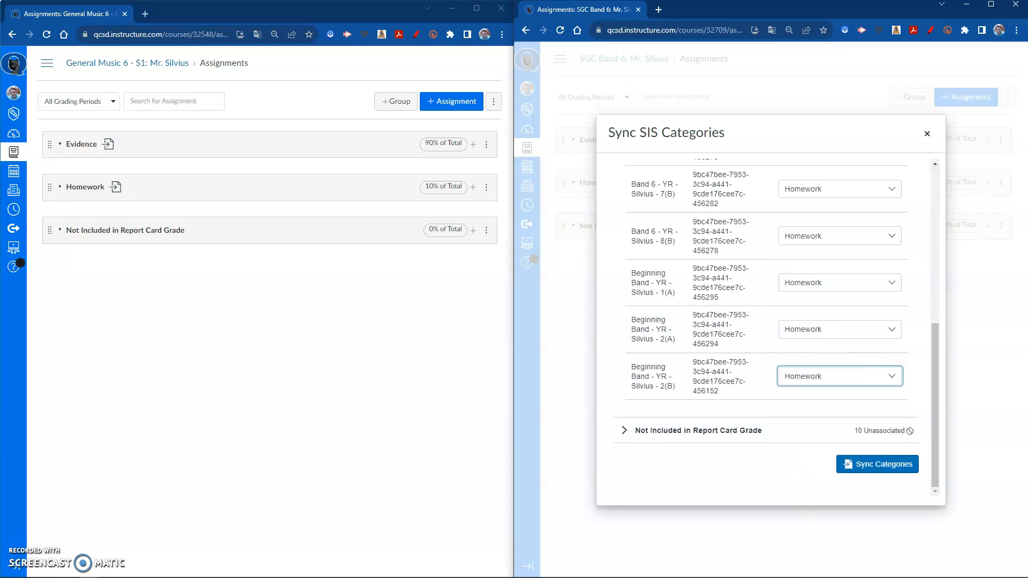
Expand the Not Included in Report Card Grade group, review the SIS category of each section, and collapse the group again
{"action": "left_click", "coordinate": [616, 286]}
{"action": "left_click", "coordinate": [623, 430]}
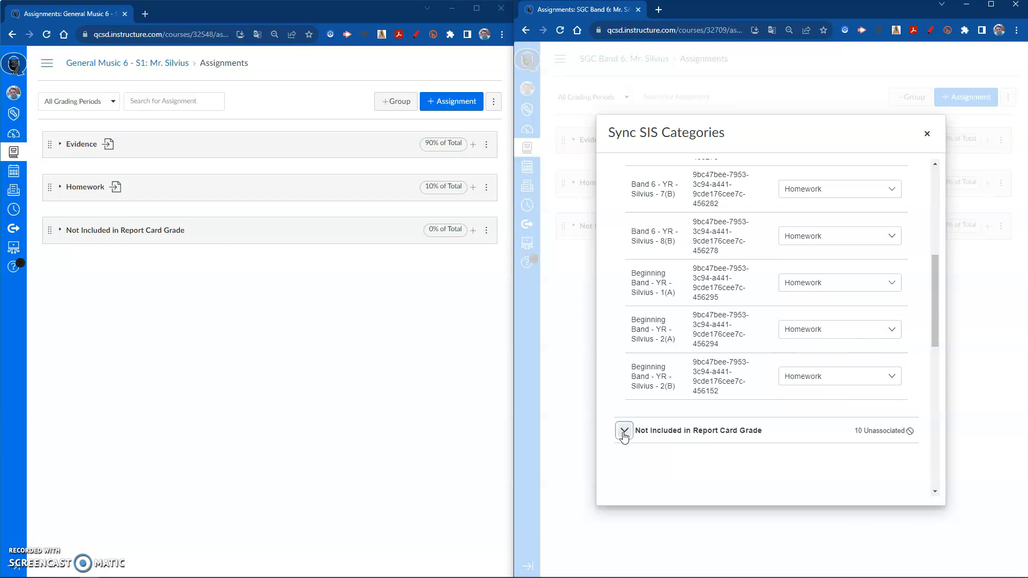
{"action": "scroll", "coordinate": [624, 434], "scroll_direction": "down", "scroll_amount": 5}
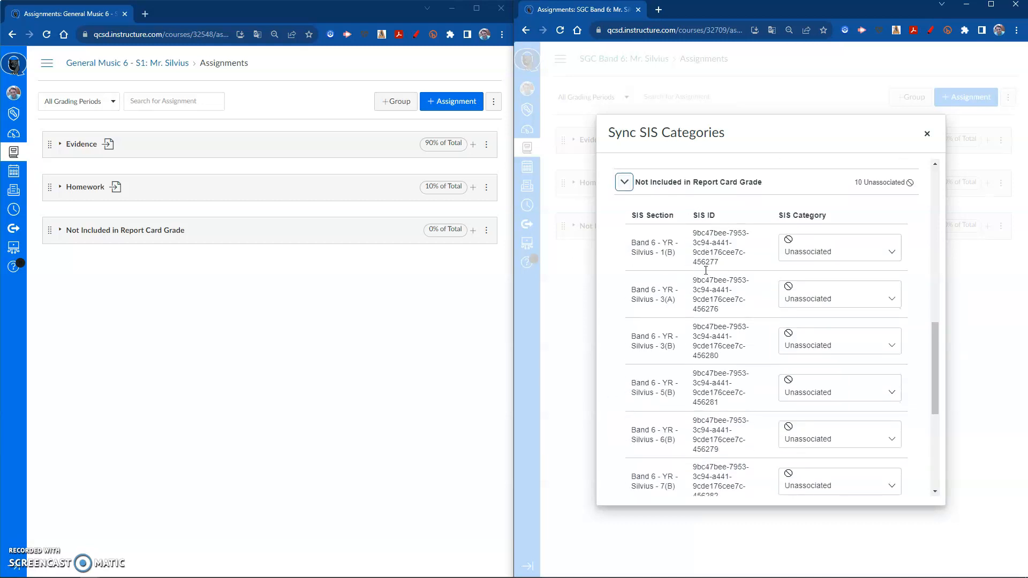
{"action": "scroll", "coordinate": [694, 287], "scroll_direction": "down", "scroll_amount": 5}
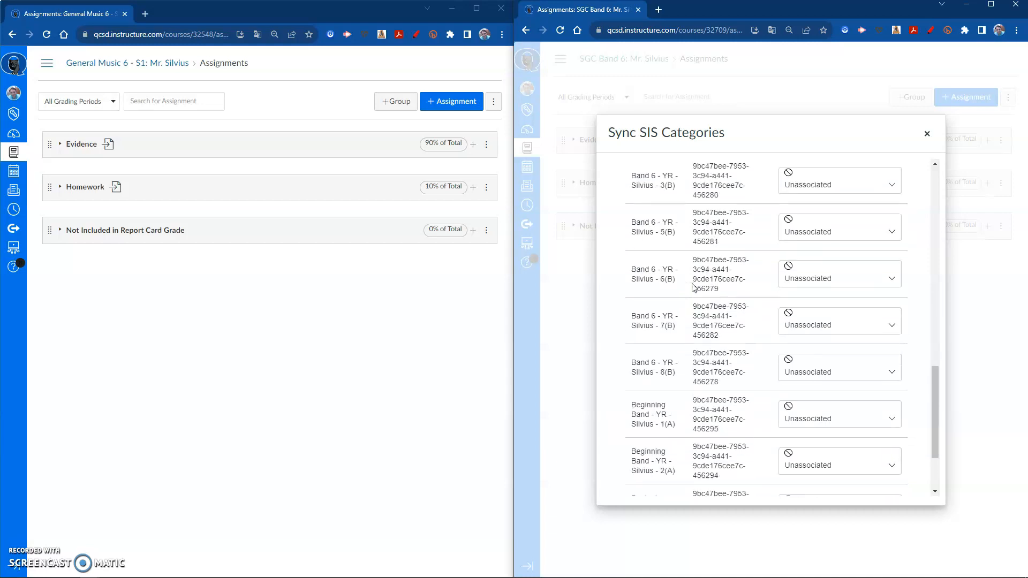
{"action": "scroll", "coordinate": [694, 287], "scroll_direction": "up", "scroll_amount": 6}
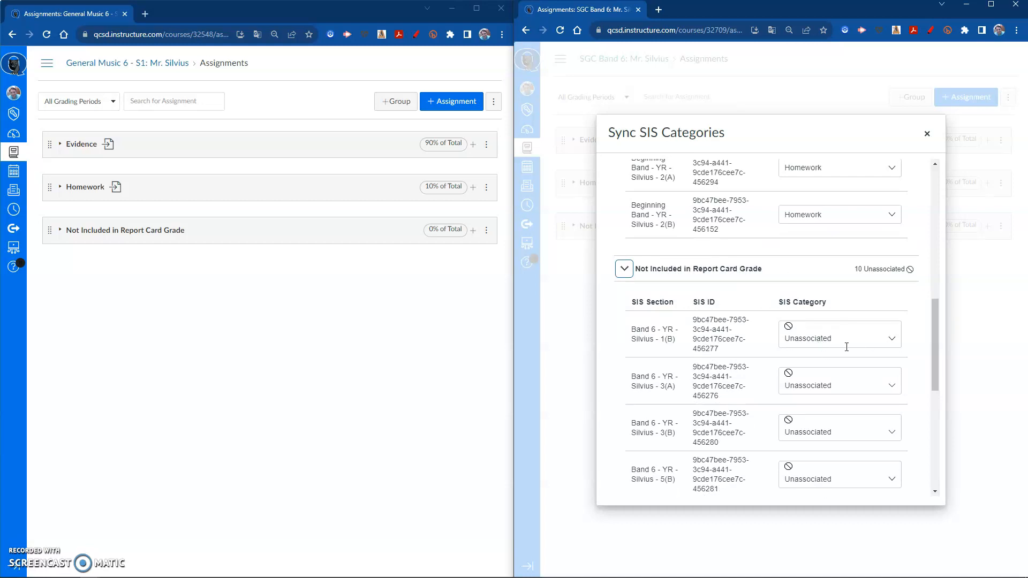
{"action": "left_click", "coordinate": [623, 269]}
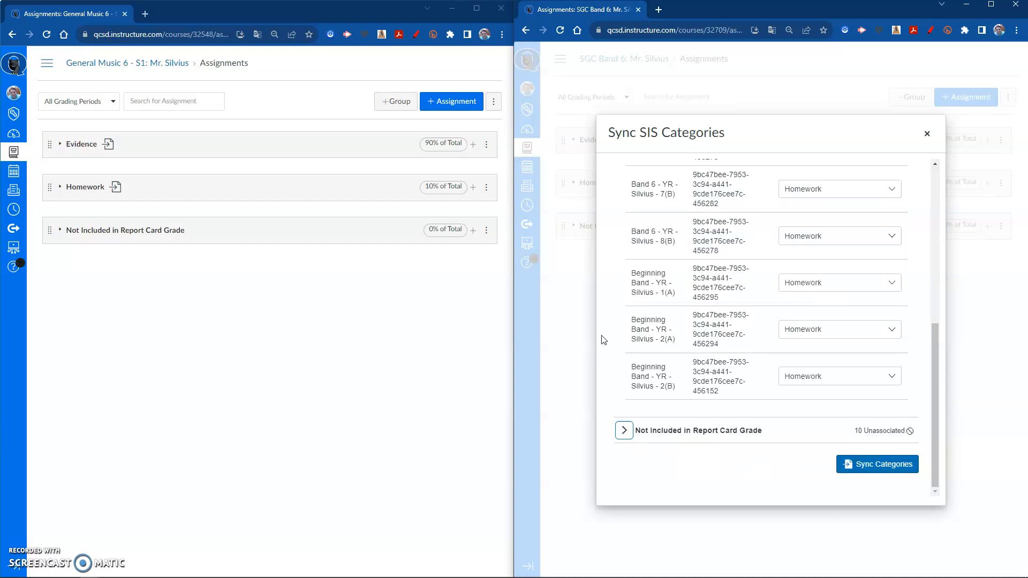
Collapse the Homework group and sync the changed Evidence and Homework categories
{"action": "scroll", "coordinate": [604, 340], "scroll_direction": "up", "scroll_amount": 5}
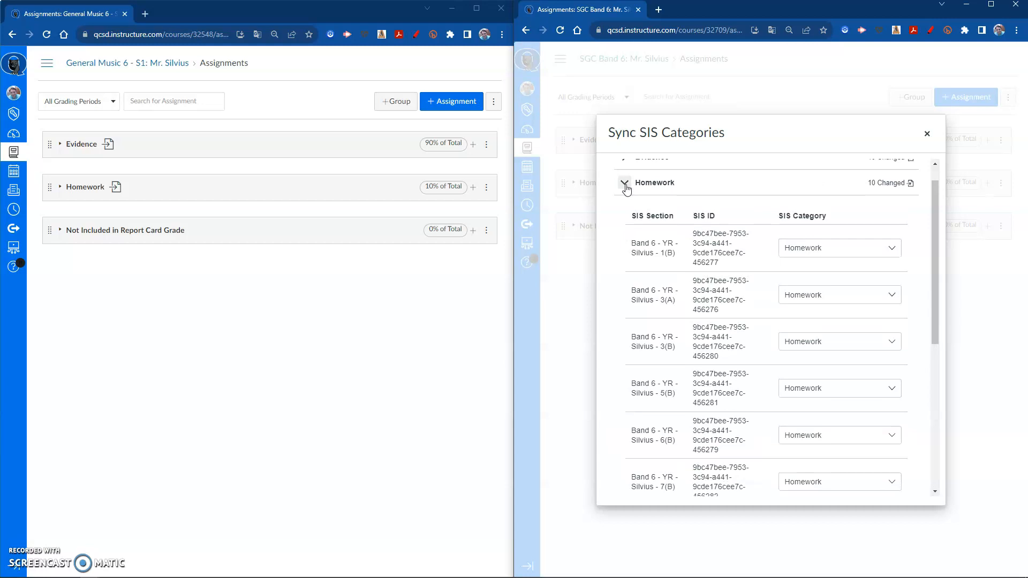
{"action": "left_click", "coordinate": [624, 183]}
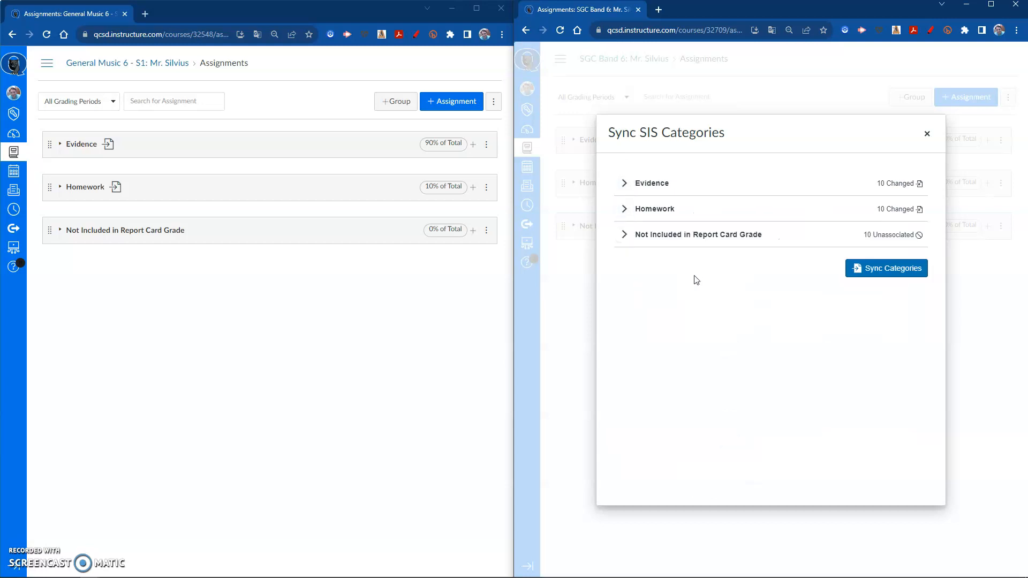
{"action": "left_click", "coordinate": [883, 274]}
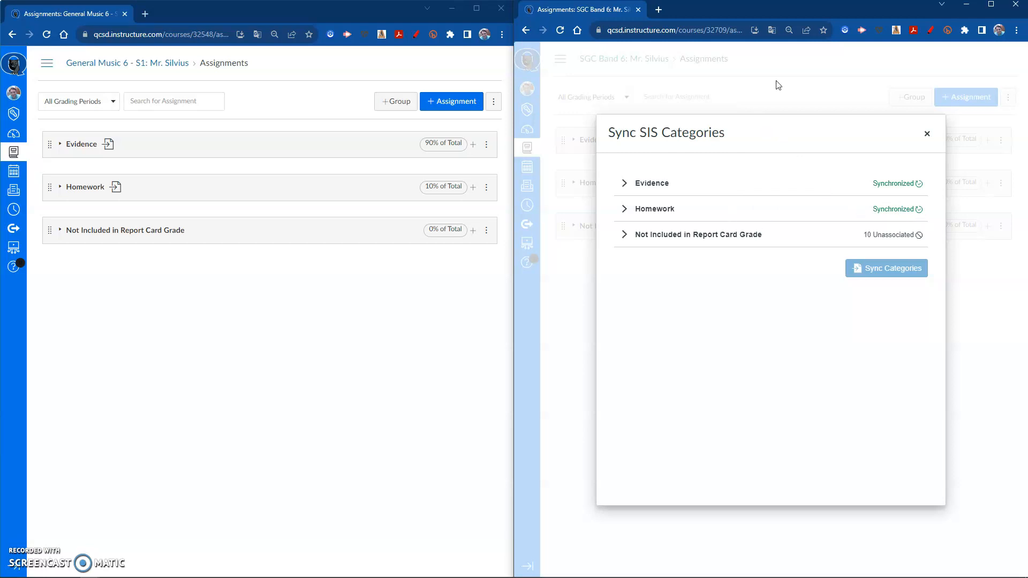
Expand the Homework group to check the SIS category of each section after the sync, and collapse it again
{"action": "left_click", "coordinate": [623, 209]}
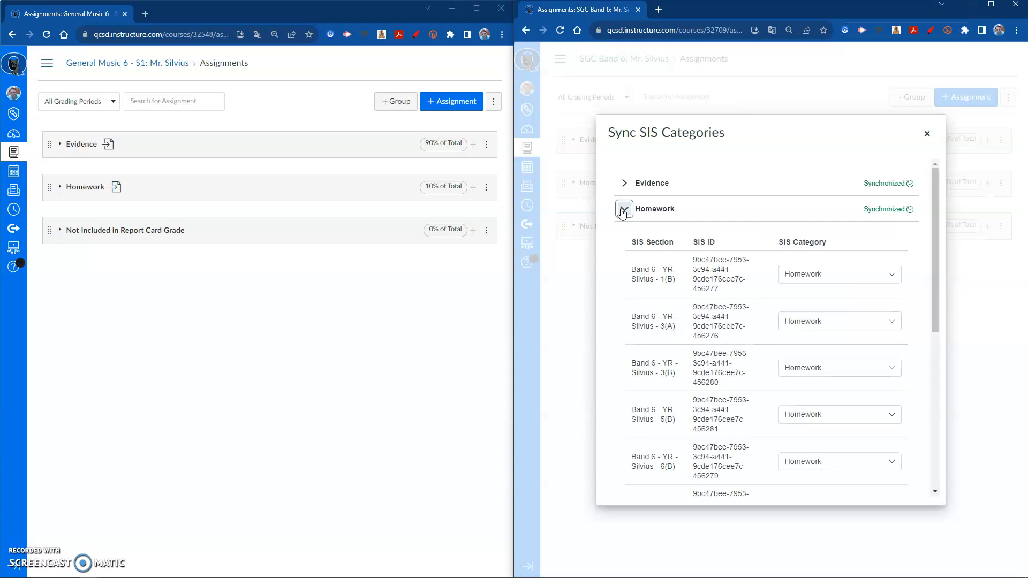
{"action": "scroll", "coordinate": [658, 362], "scroll_direction": "down", "scroll_amount": 5}
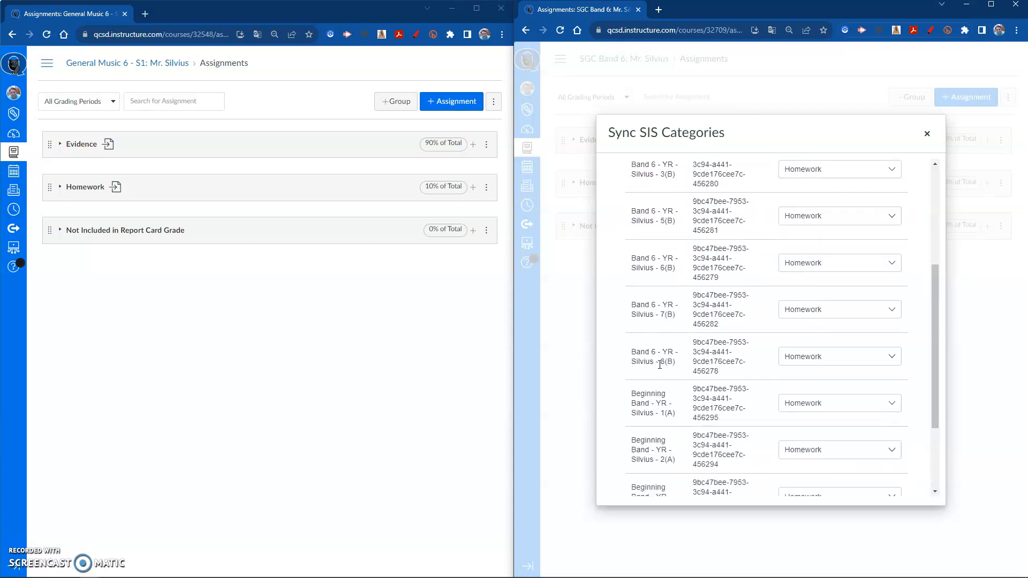
{"action": "scroll", "coordinate": [643, 348], "scroll_direction": "up", "scroll_amount": 10}
{"action": "left_click", "coordinate": [624, 210]}
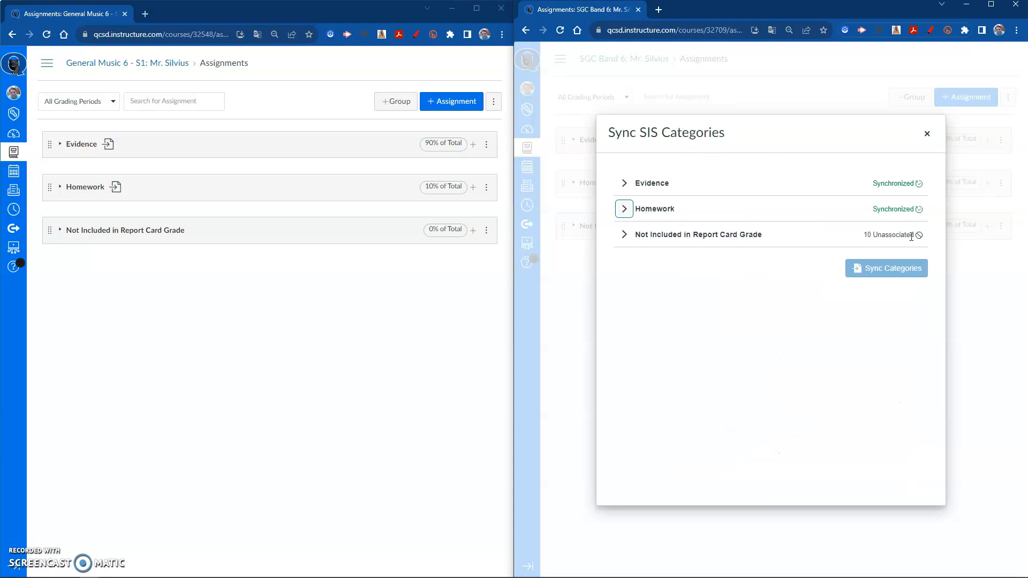
Close the Sync SIS Categories dialog and reload the SGC Band 6 assignments page to refresh the group sync indicators
{"action": "left_click", "coordinate": [926, 135]}
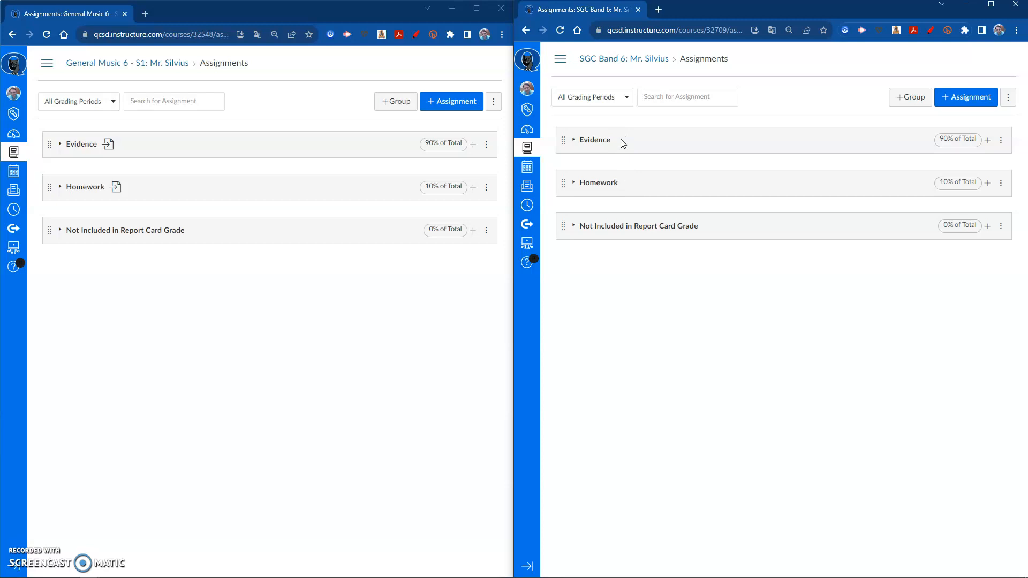
{"action": "left_click", "coordinate": [560, 30]}
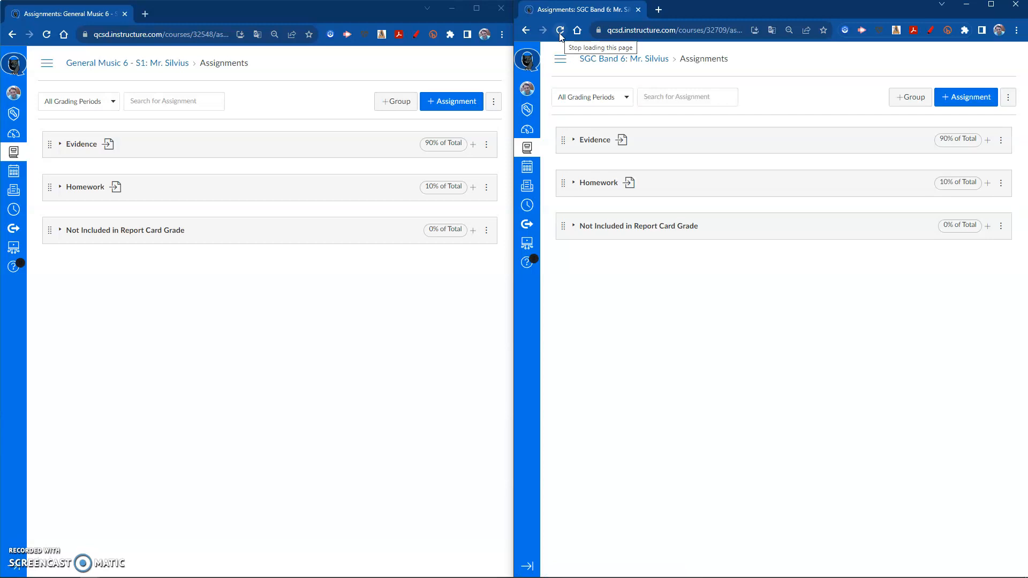
{"action": "mouse_move", "coordinate": [623, 142]}
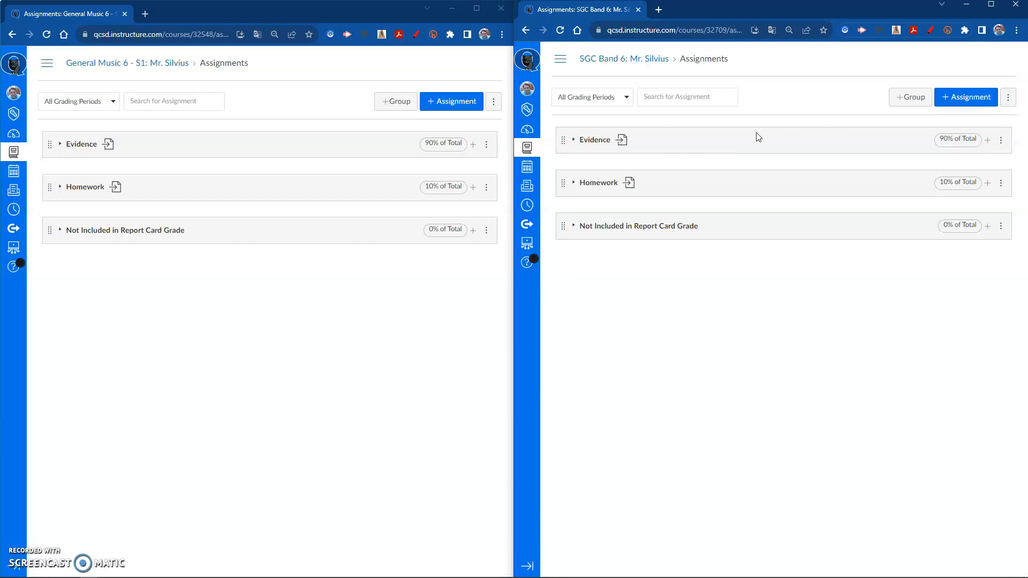
Examine the sync status of the assignments in the Not Included in Report Card Grade and Homework groups, and collapse both groups
{"action": "left_click", "coordinate": [605, 229]}
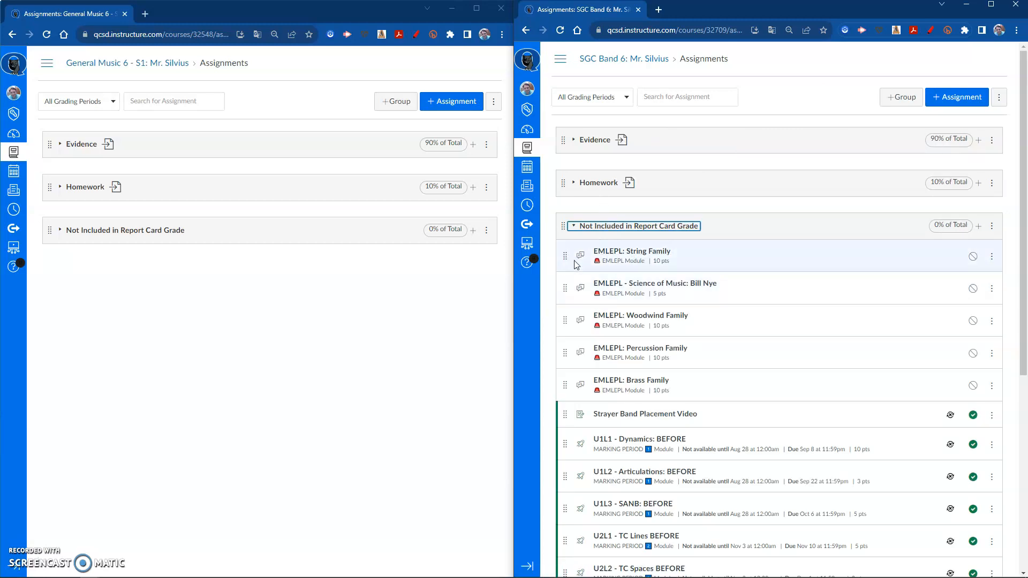
{"action": "left_click", "coordinate": [569, 184]}
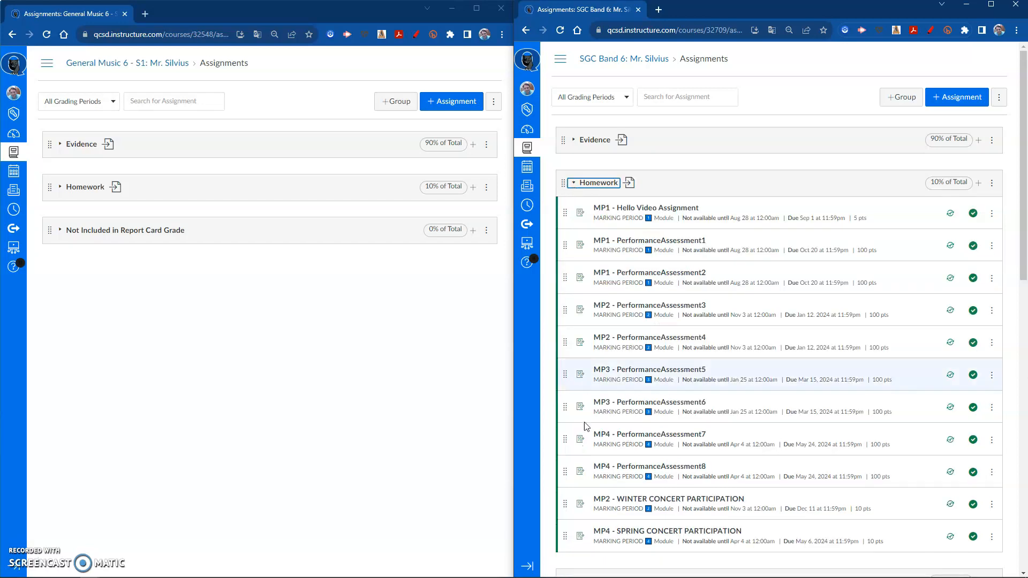
{"action": "scroll", "coordinate": [586, 427], "scroll_direction": "down", "scroll_amount": 7}
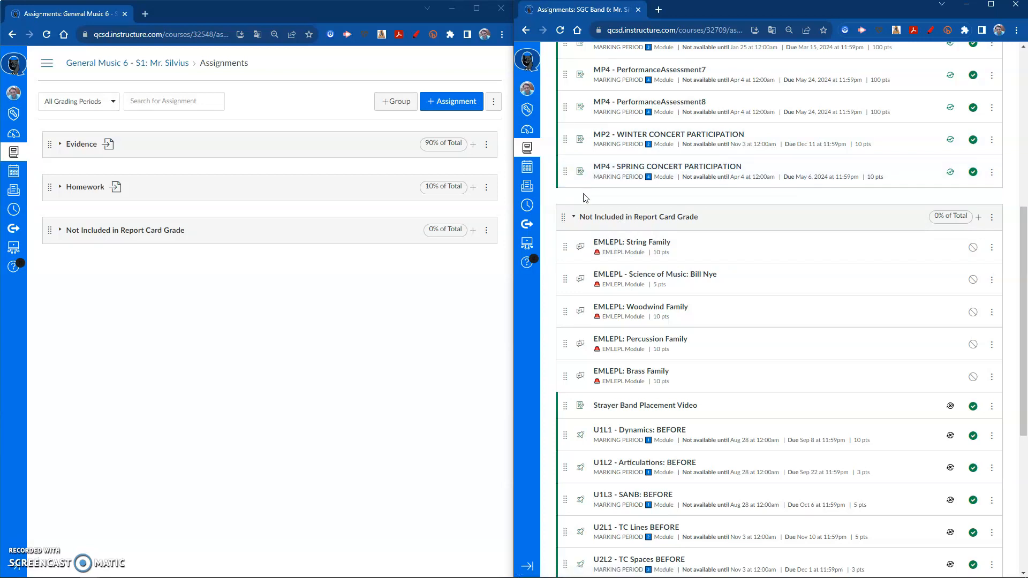
{"action": "scroll", "coordinate": [585, 198], "scroll_direction": "up", "scroll_amount": 10}
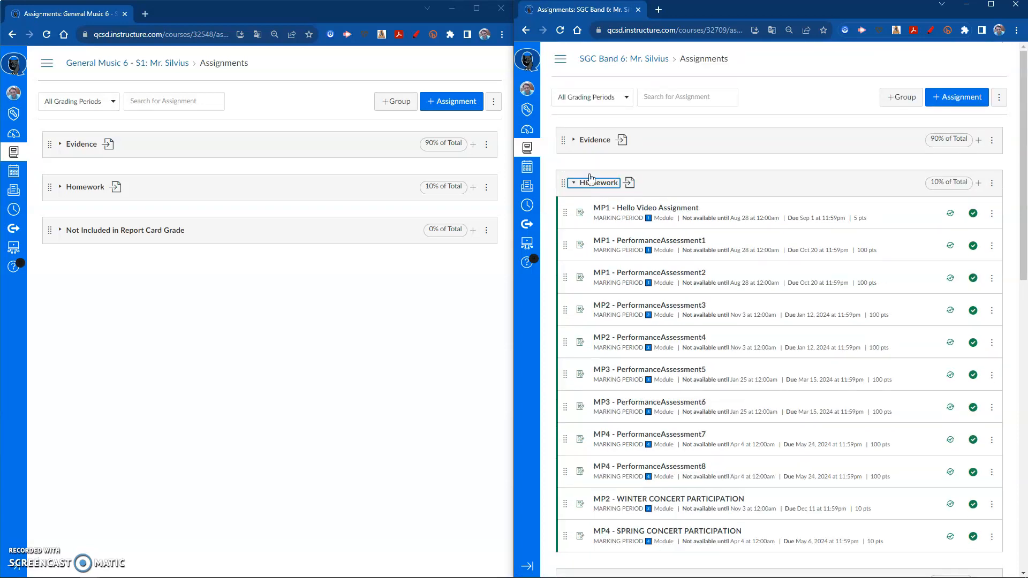
{"action": "left_click", "coordinate": [592, 185]}
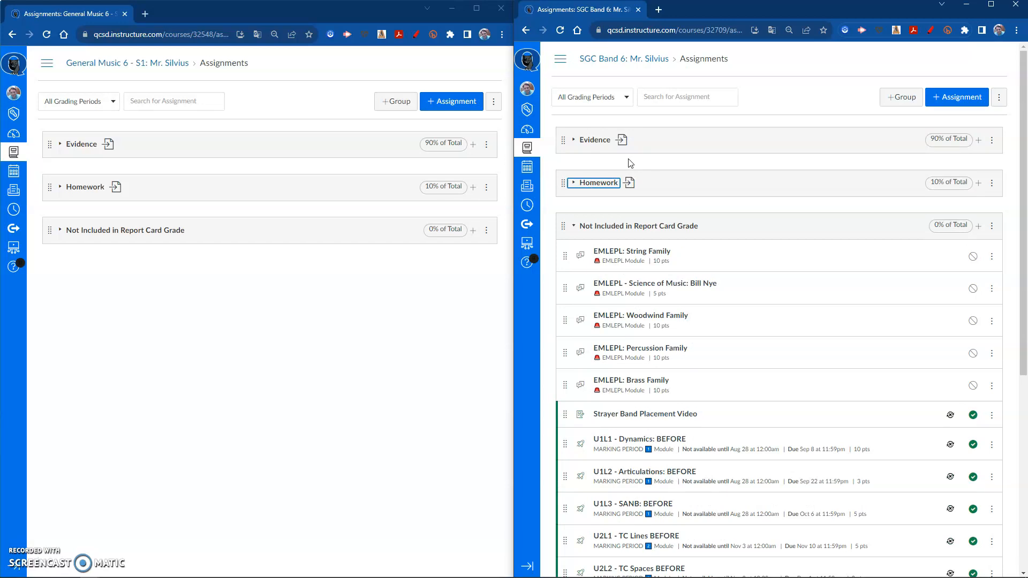
{"action": "left_click", "coordinate": [591, 231]}
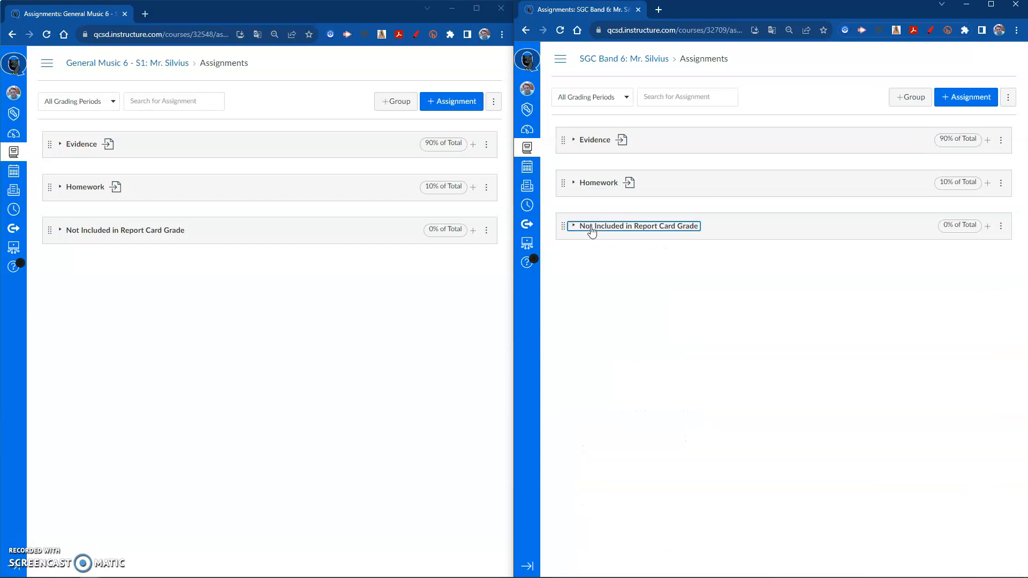